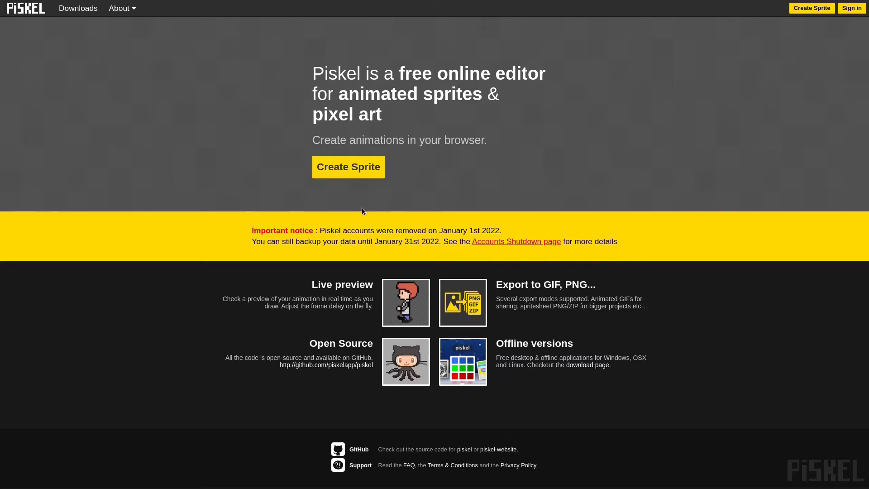
# Step: Create a new sprite, choose the smallest pen size and resize the canvas to 150 × 150 px
pyautogui.click(340, 170)
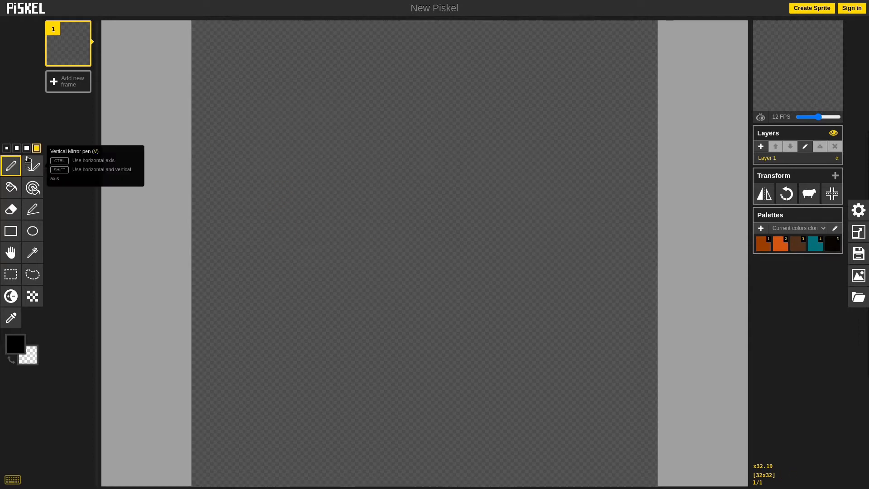
pyautogui.click(7, 148)
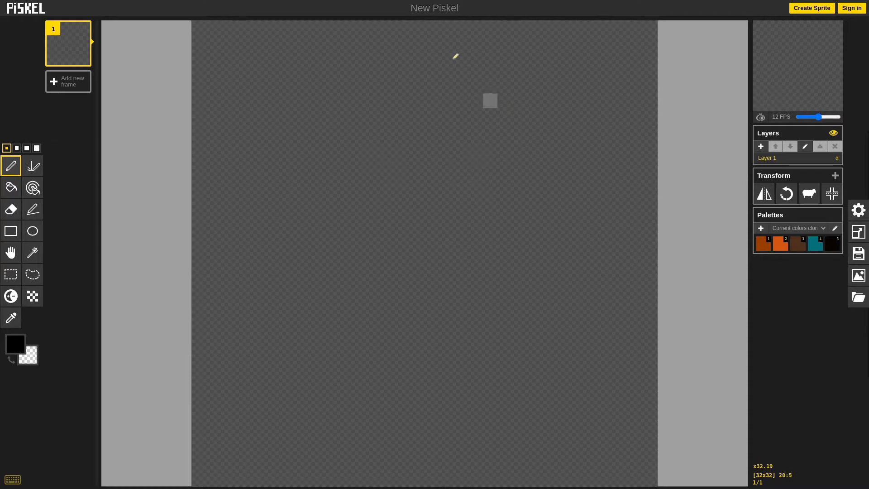
pyautogui.click(857, 233)
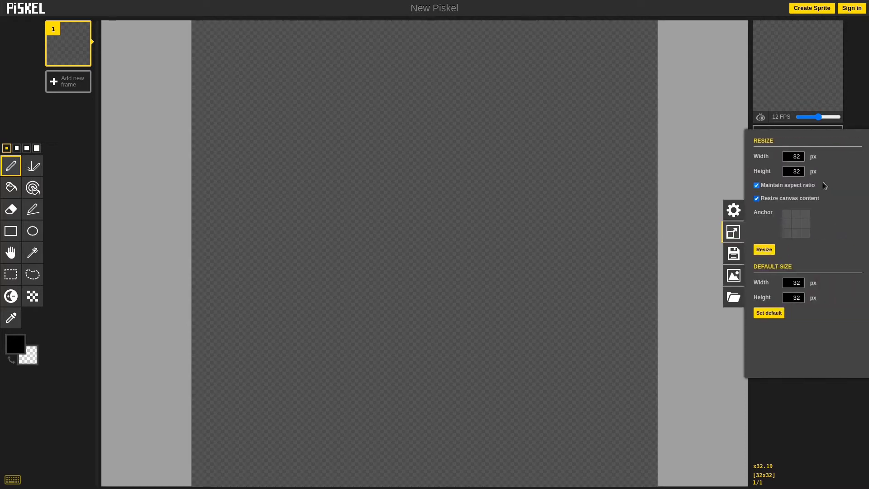
pyautogui.doubleClick(801, 157)
pyautogui.write('150')
pyautogui.click(762, 250)
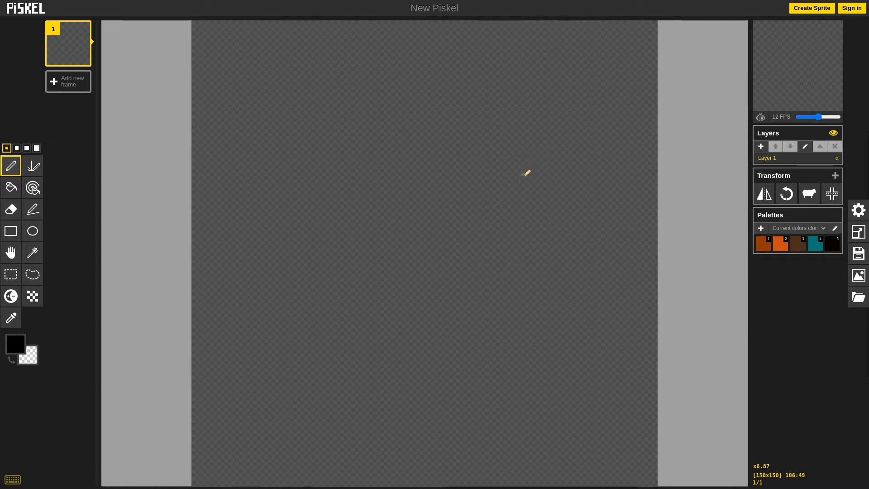
pyautogui.press('v')
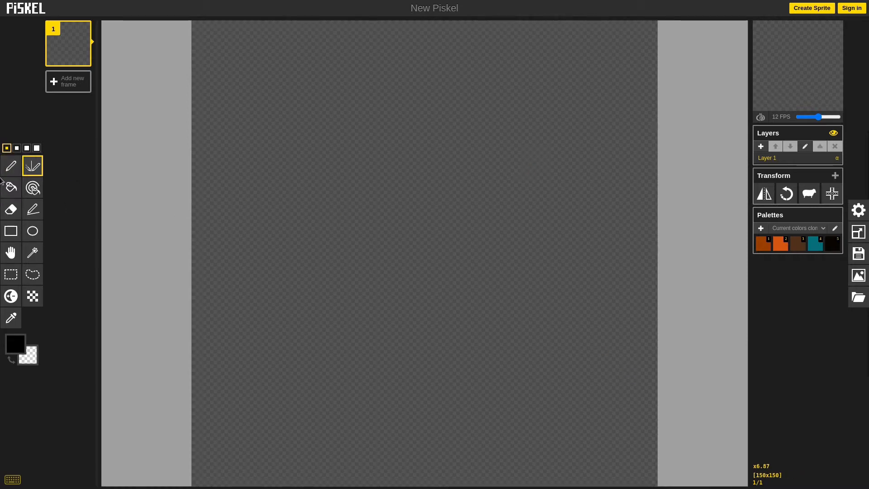
pyautogui.click(20, 194)
pyautogui.click(429, 227)
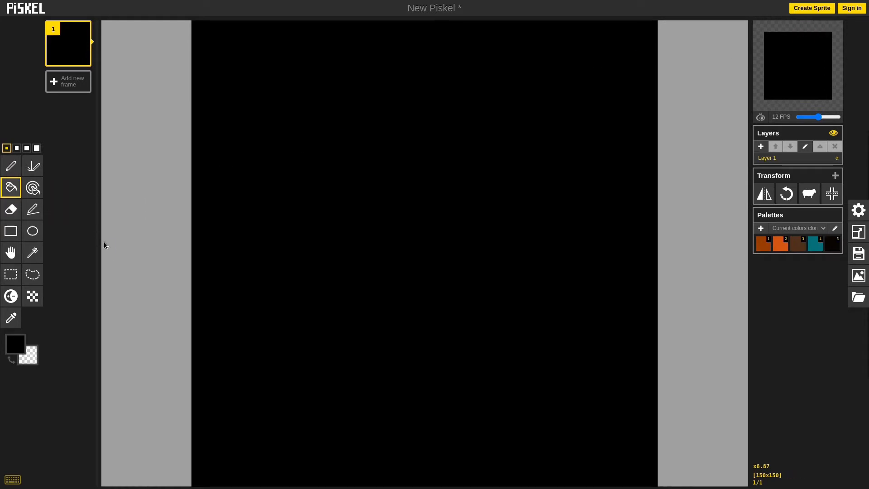
pyautogui.rightClick(305, 284)
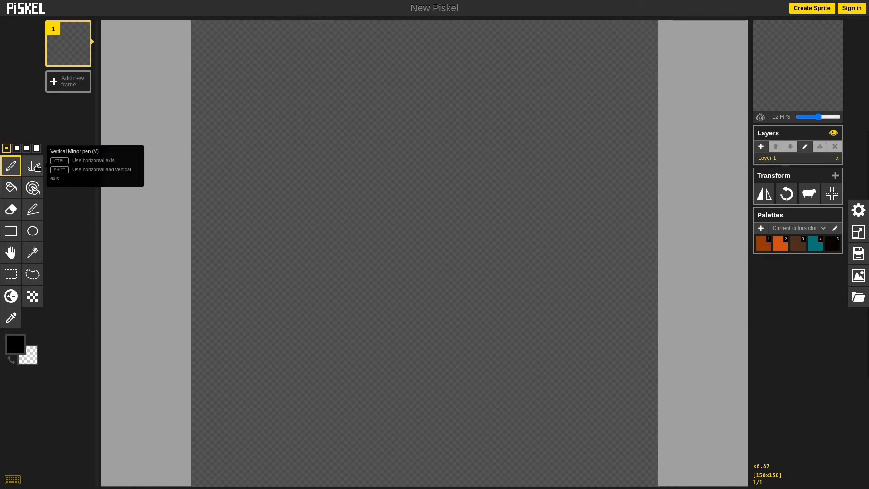
# Step: Outline a large rounded body with two legs and feet in teal using the Vertical Mirror pen
pyautogui.click(36, 167)
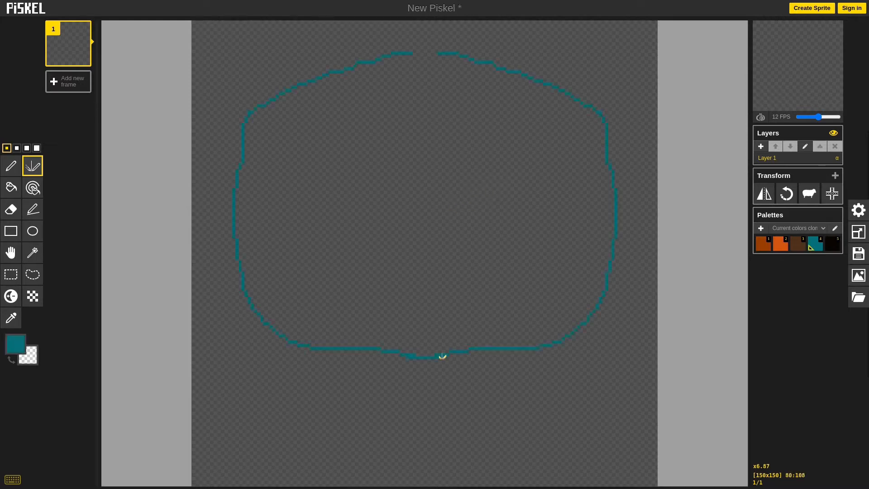
pyautogui.moveTo(436, 54); pyautogui.dragTo(411, 53)
pyautogui.moveTo(414, 368); pyautogui.dragTo(396, 389)
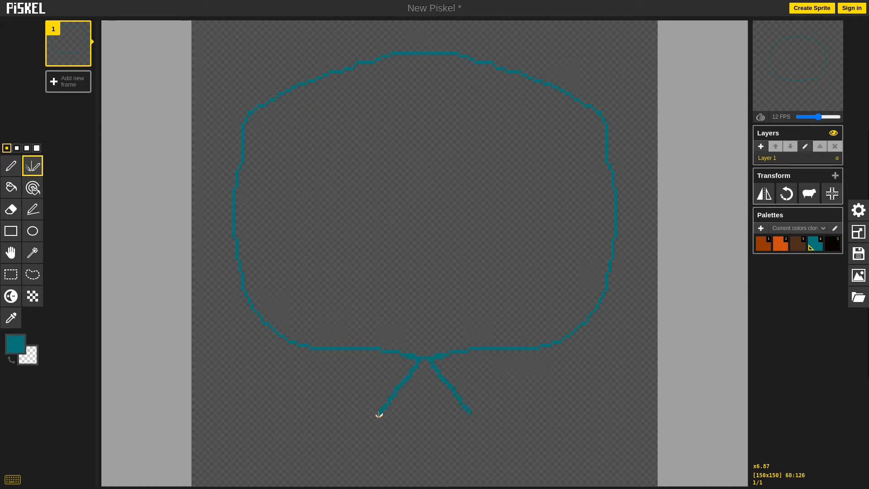
pyautogui.moveTo(374, 460); pyautogui.dragTo(368, 469)
pyautogui.moveTo(314, 467); pyautogui.dragTo(263, 473)
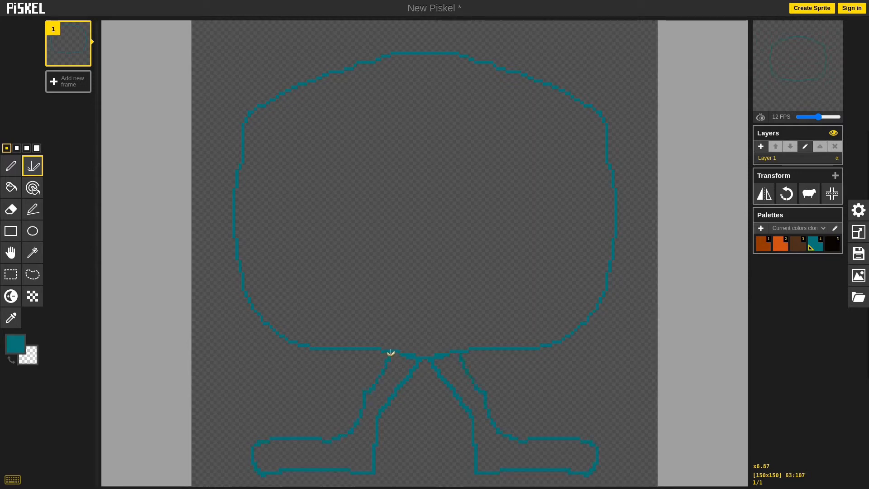
# Step: Fill the body and both legs with teal using the Paint bucket
pyautogui.click(11, 187)
pyautogui.click(435, 246)
pyautogui.click(463, 387)
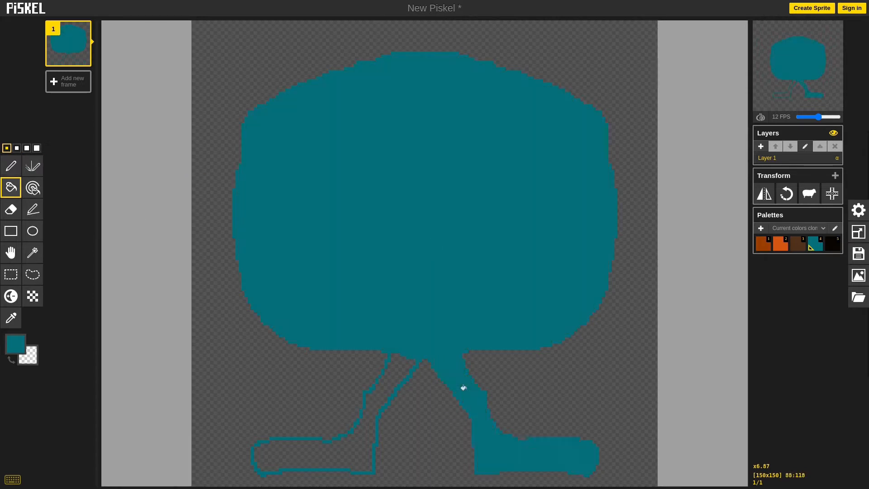
pyautogui.click(387, 377)
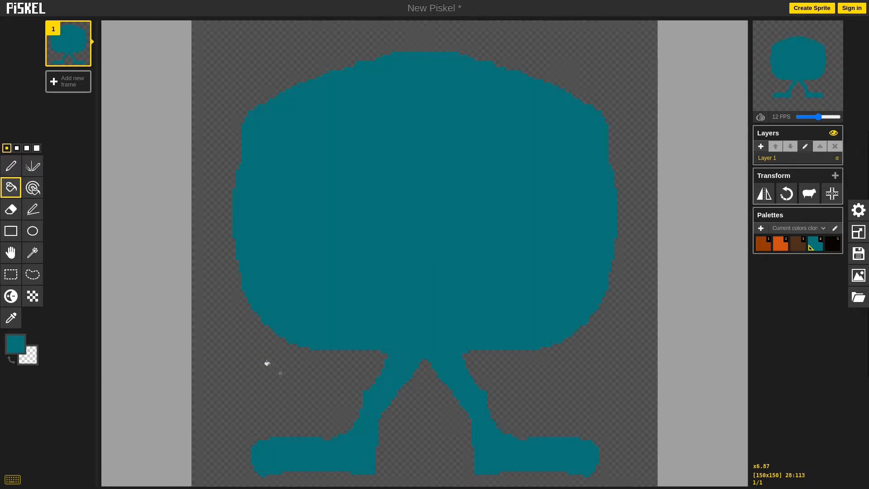
# Step: Draw dark brown laces and bows on both shoes with the Pen tool
pyautogui.click(11, 166)
pyautogui.click(798, 243)
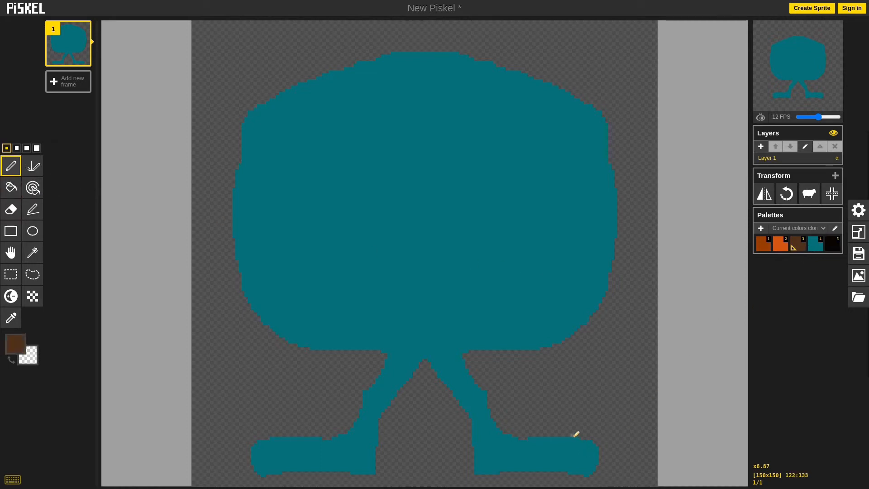
pyautogui.moveTo(574, 434)
pyautogui.mouseDown()
pyautogui.moveTo(550, 436)
pyautogui.moveTo(572, 456)
pyautogui.moveTo(551, 439)
pyautogui.moveTo(545, 457)
pyautogui.mouseUp()
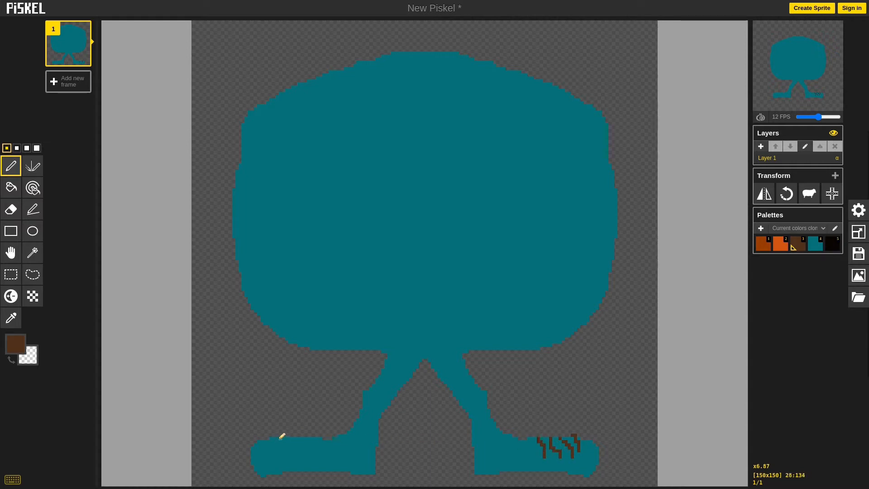
pyautogui.moveTo(278, 438)
pyautogui.mouseDown()
pyautogui.moveTo(306, 445)
pyautogui.moveTo(288, 449)
pyautogui.moveTo(314, 451)
pyautogui.moveTo(335, 428)
pyautogui.moveTo(305, 432)
pyautogui.moveTo(336, 432)
pyautogui.mouseUp()
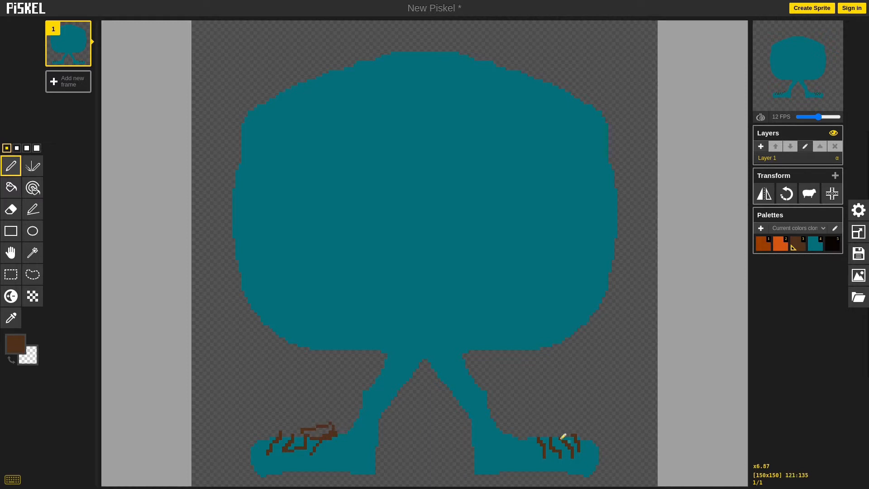
pyautogui.moveTo(546, 434)
pyautogui.mouseDown()
pyautogui.moveTo(535, 423)
pyautogui.moveTo(534, 434)
pyautogui.mouseUp()
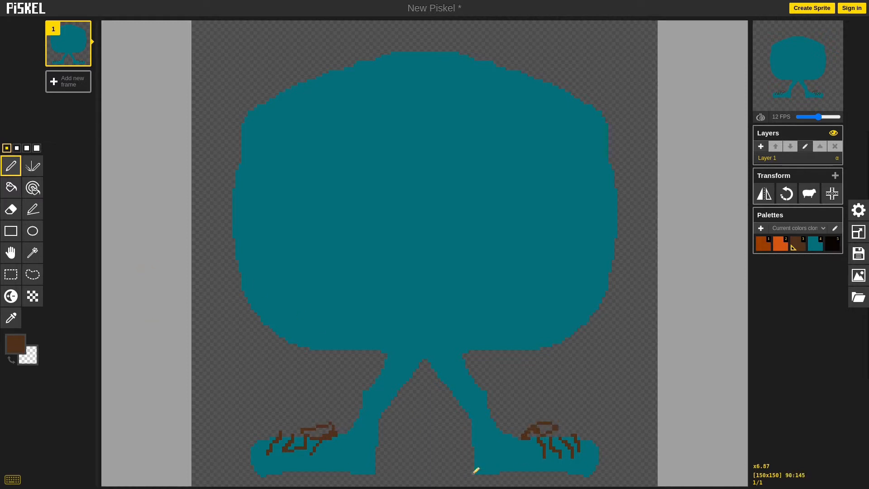
# Step: Draw dark brown sole lines and toe-cap lines on both shoes
pyautogui.moveTo(474, 471)
pyautogui.mouseDown()
pyautogui.moveTo(586, 474)
pyautogui.moveTo(585, 448)
pyautogui.moveTo(578, 469)
pyautogui.mouseUp()
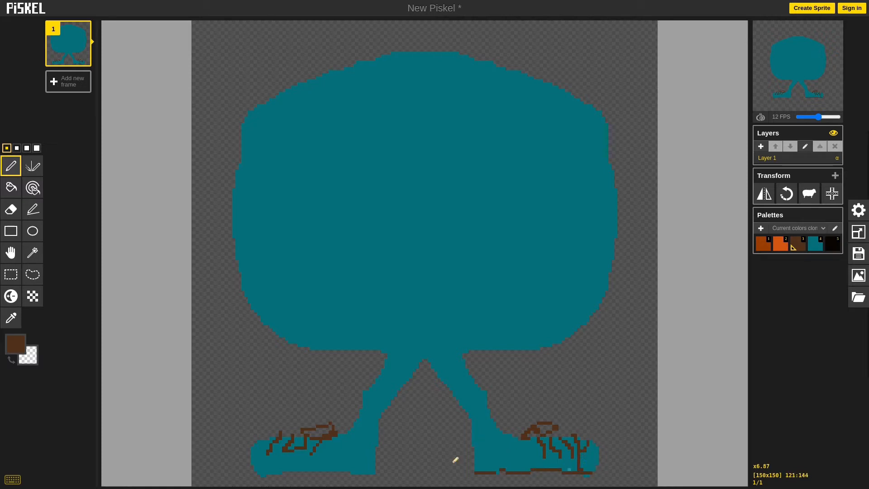
pyautogui.moveTo(263, 439)
pyautogui.mouseDown()
pyautogui.moveTo(268, 474)
pyautogui.moveTo(260, 473)
pyautogui.moveTo(372, 472)
pyautogui.moveTo(342, 468)
pyautogui.mouseUp()
pyautogui.hotkey('ctrl', 'z')
pyautogui.hotkey('ctrl', 'y')
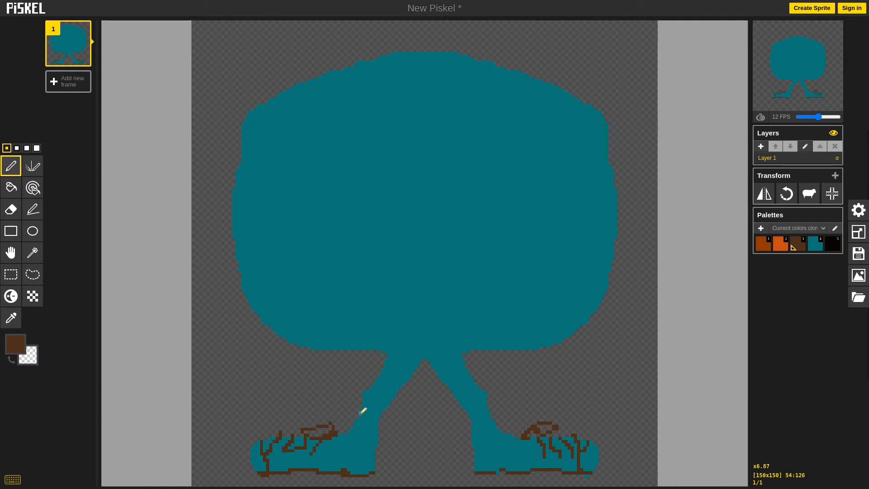
# Step: Draw a symmetrical mouth outline, eyebrows and eye outlines in orange with the Vertical Mirror pen
pyautogui.press('2')
pyautogui.press('v')
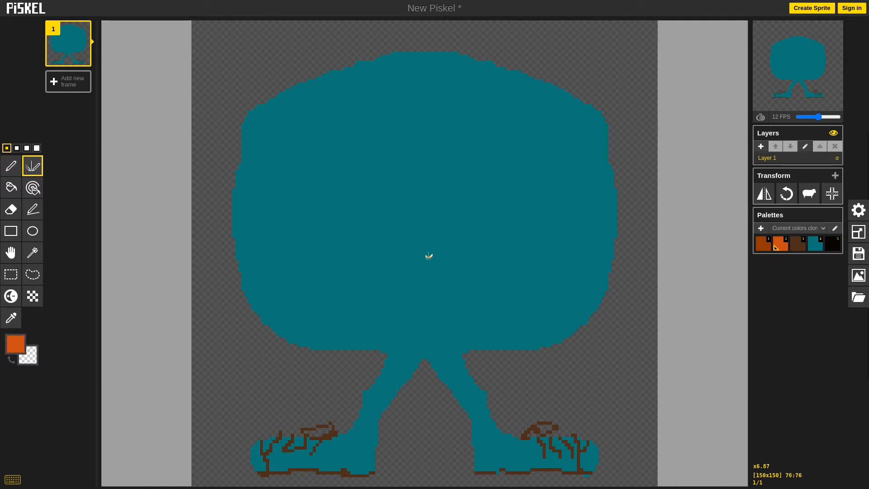
pyautogui.moveTo(426, 258)
pyautogui.mouseDown()
pyautogui.moveTo(358, 257)
pyautogui.moveTo(351, 266)
pyautogui.moveTo(422, 284)
pyautogui.mouseUp()
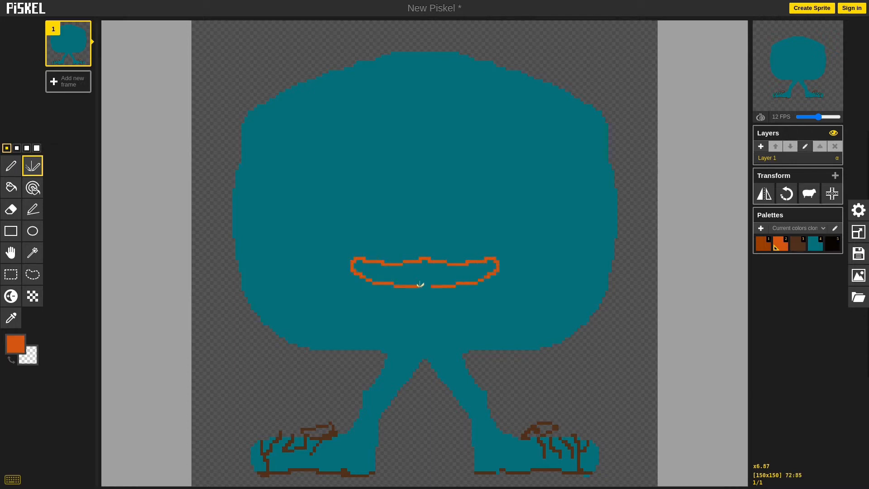
pyautogui.moveTo(462, 147)
pyautogui.mouseDown()
pyautogui.moveTo(523, 152)
pyautogui.moveTo(473, 160)
pyautogui.moveTo(518, 164)
pyautogui.mouseUp()
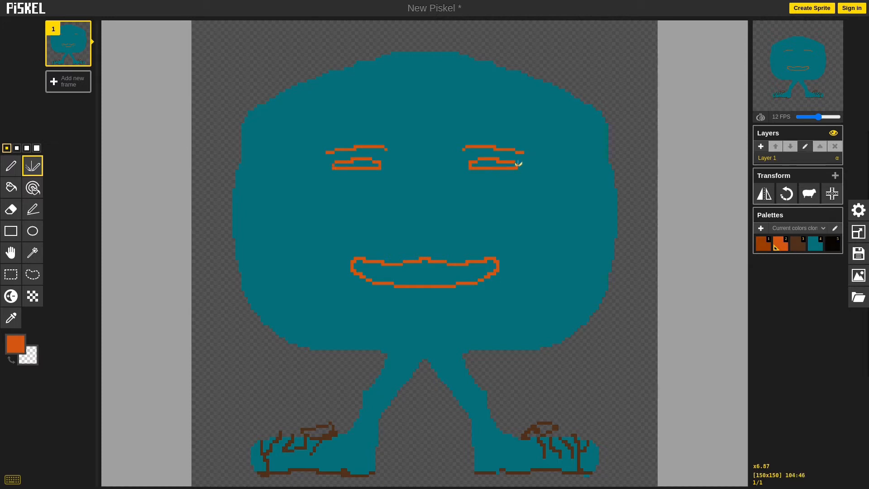
# Step: Draw dark brown pupils in both eyes, and repair the eye outlines in orange
pyautogui.click(794, 245)
pyautogui.moveTo(497, 162); pyautogui.dragTo(497, 168)
pyautogui.hotkey('ctrl', 'z')
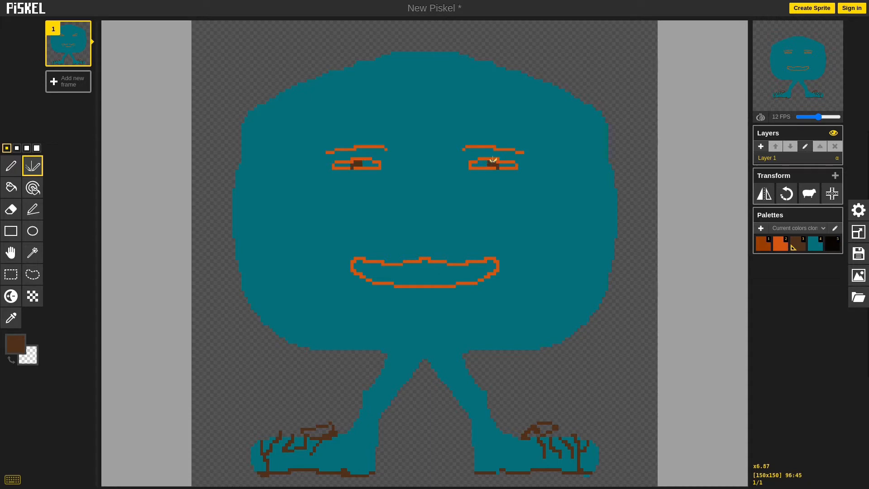
pyautogui.click(784, 247)
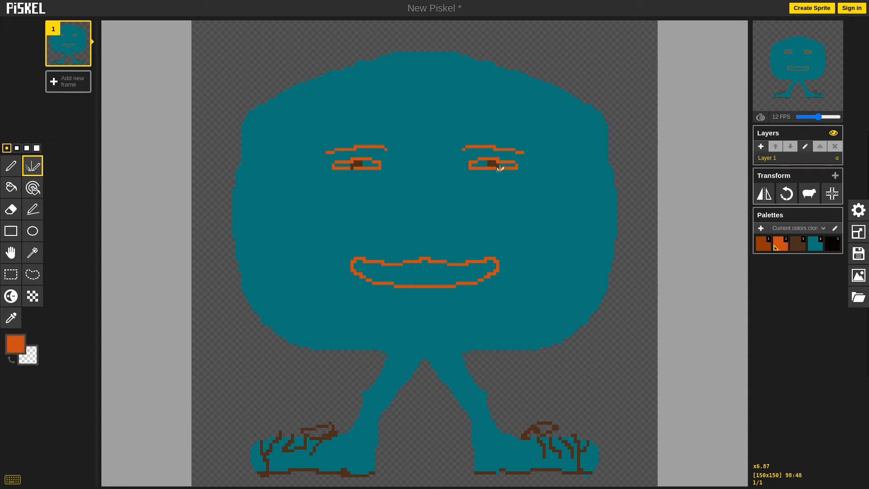
# Step: Add white and a muted pink to the palette, and fill the eyes with white and the mouth with pink
pyautogui.click(11, 186)
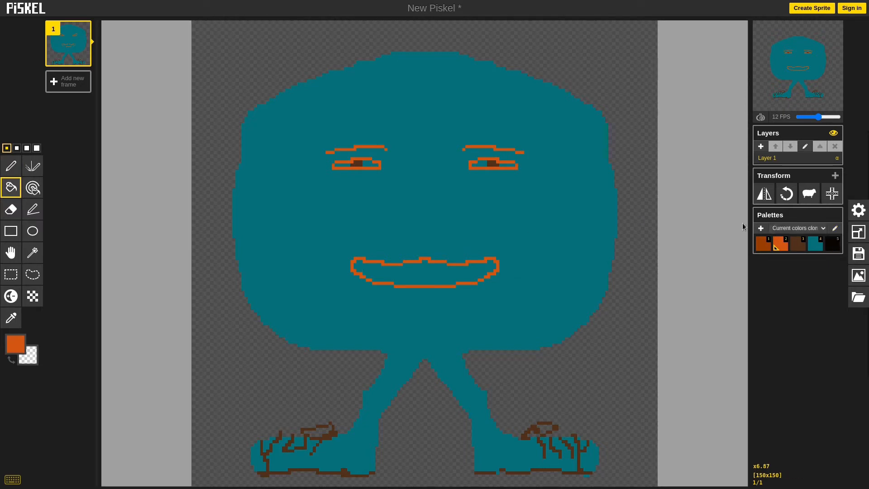
pyautogui.click(834, 228)
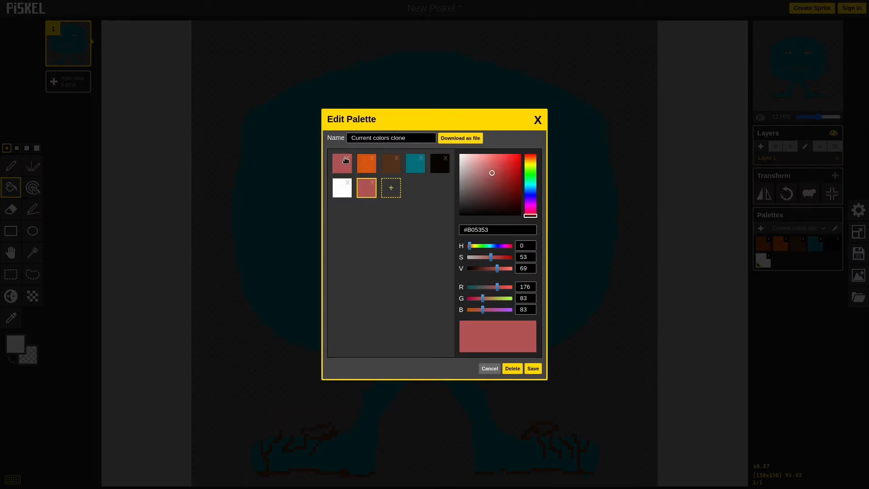
pyautogui.click(532, 368)
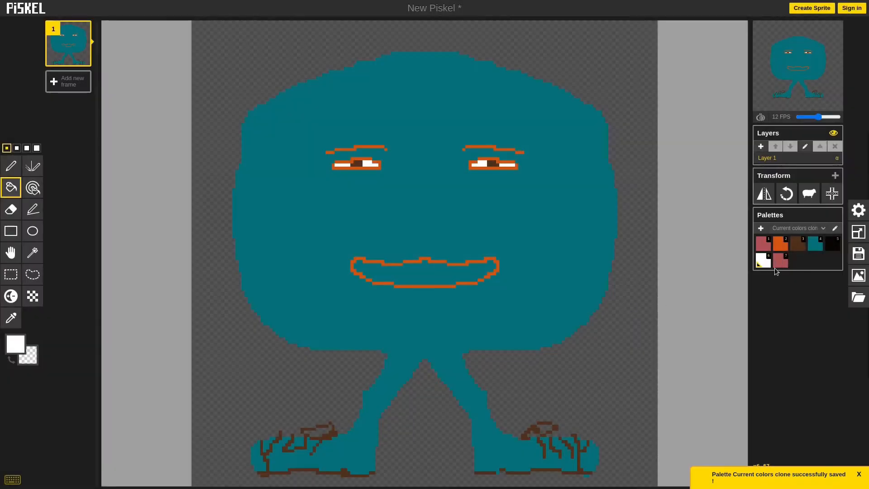
pyautogui.click(781, 260)
pyautogui.click(425, 272)
# Step: Scribble dark brown hair across the top of the head with the Pen tool
pyautogui.click(11, 166)
pyautogui.click(797, 250)
pyautogui.moveTo(584, 92)
pyautogui.mouseDown()
pyautogui.moveTo(316, 45)
pyautogui.moveTo(465, 72)
pyautogui.moveTo(280, 112)
pyautogui.mouseUp()
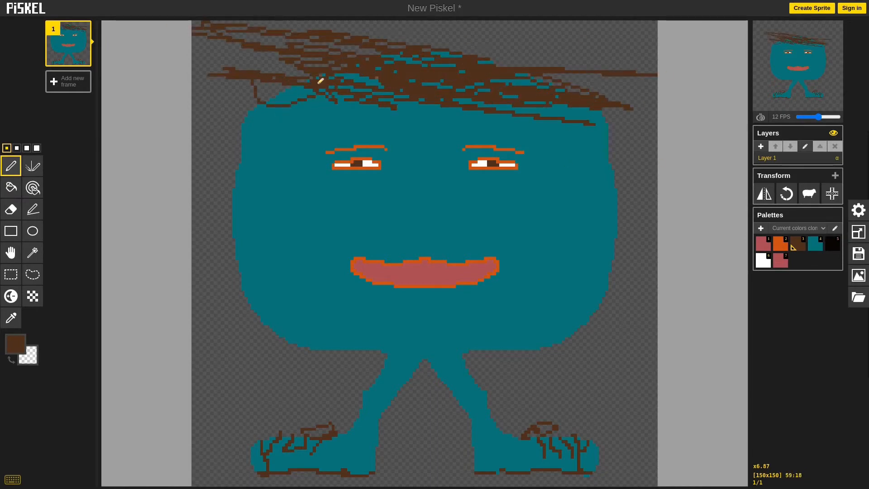
# Step: Lighten the body's left edge from the hair down to the legs using the Lighten tool at the largest size
pyautogui.click(11, 296)
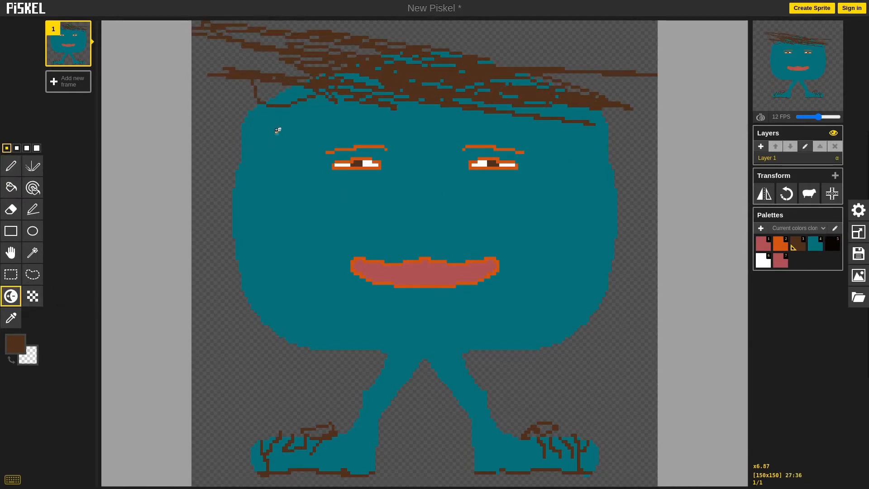
pyautogui.click(36, 148)
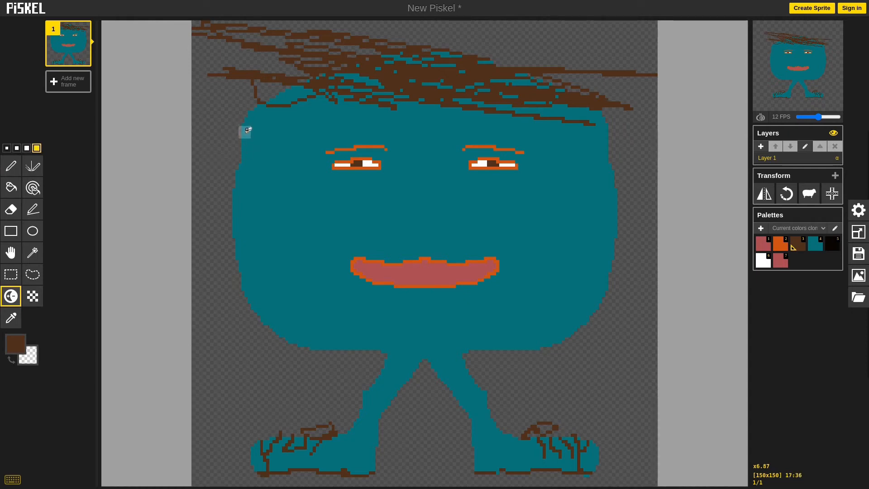
pyautogui.moveTo(253, 122)
pyautogui.mouseDown()
pyautogui.moveTo(237, 172)
pyautogui.moveTo(241, 275)
pyautogui.moveTo(280, 326)
pyautogui.moveTo(384, 354)
pyautogui.moveTo(312, 329)
pyautogui.moveTo(263, 288)
pyautogui.moveTo(246, 229)
pyautogui.moveTo(251, 165)
pyautogui.moveTo(274, 105)
pyautogui.moveTo(254, 102)
pyautogui.moveTo(260, 105)
pyautogui.moveTo(252, 112)
pyautogui.moveTo(262, 111)
pyautogui.moveTo(240, 247)
pyautogui.moveTo(254, 285)
pyautogui.moveTo(288, 325)
pyautogui.moveTo(349, 347)
pyautogui.mouseUp()
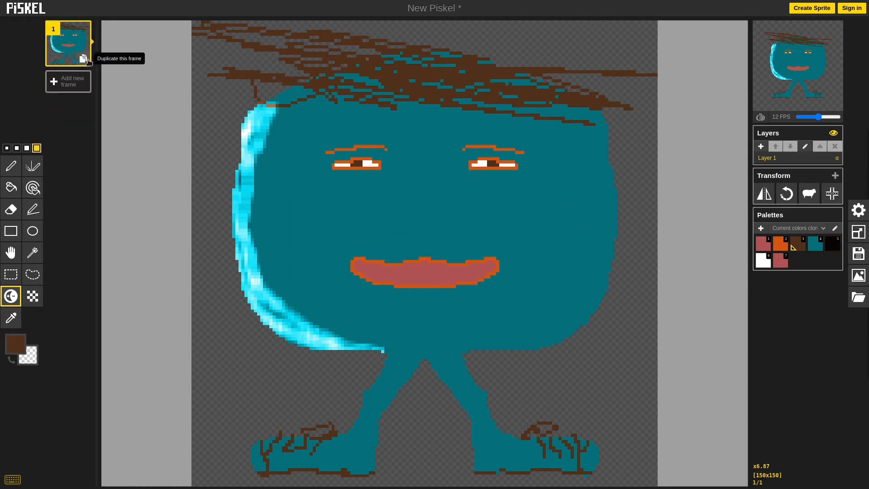
# Step: Duplicate frame 1, and shift the legs and feet in frame 2 slightly down and to the right with a rectangle selection
pyautogui.click(85, 59)
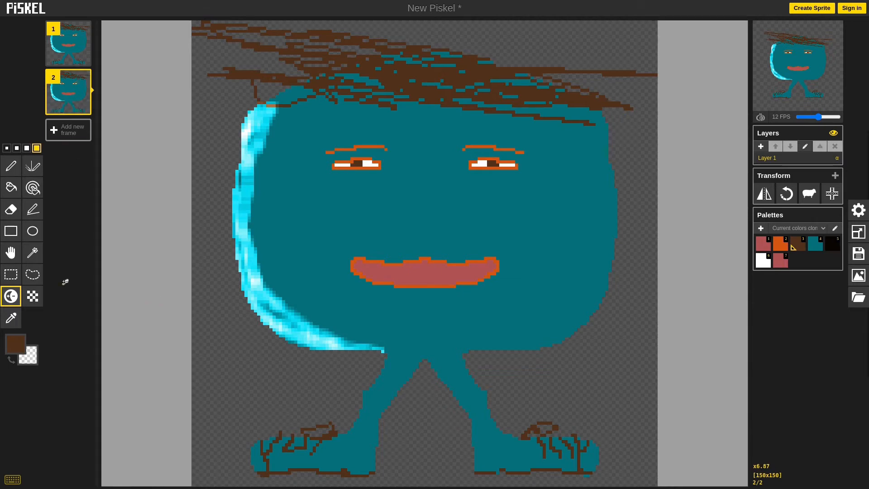
pyautogui.click(11, 273)
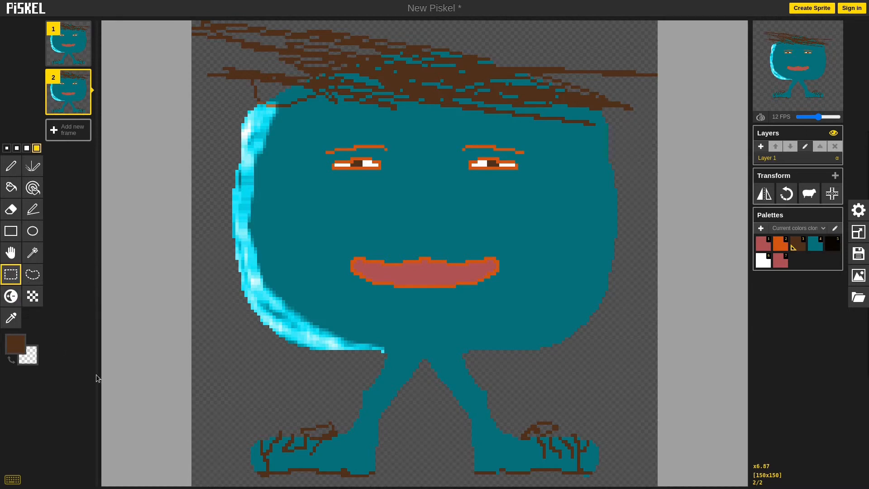
pyautogui.moveTo(223, 485); pyautogui.dragTo(617, 350)
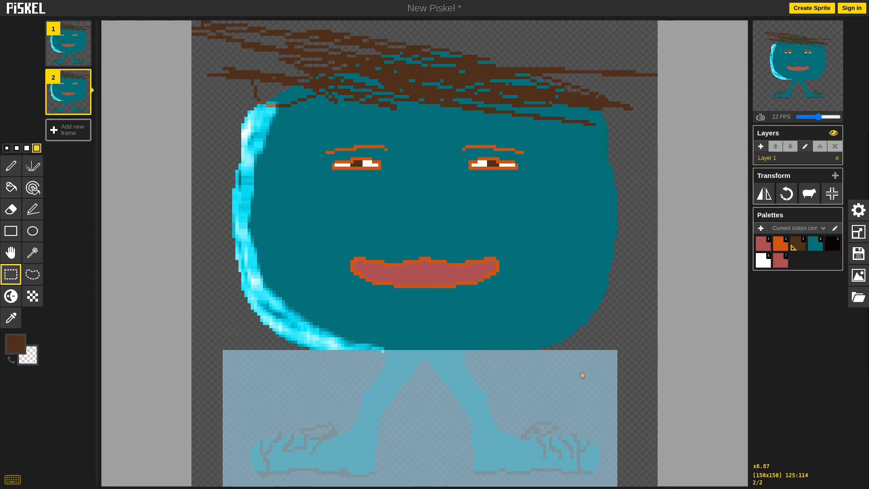
pyautogui.moveTo(582, 375); pyautogui.dragTo(594, 389)
pyautogui.click(606, 344)
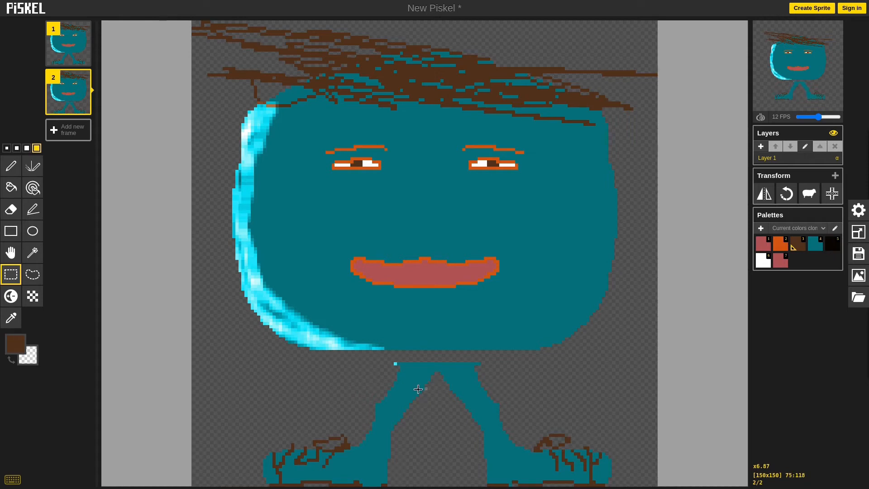
# Step: Erase the legs above the shoes in frame 2, leaving only the feet
pyautogui.click(11, 210)
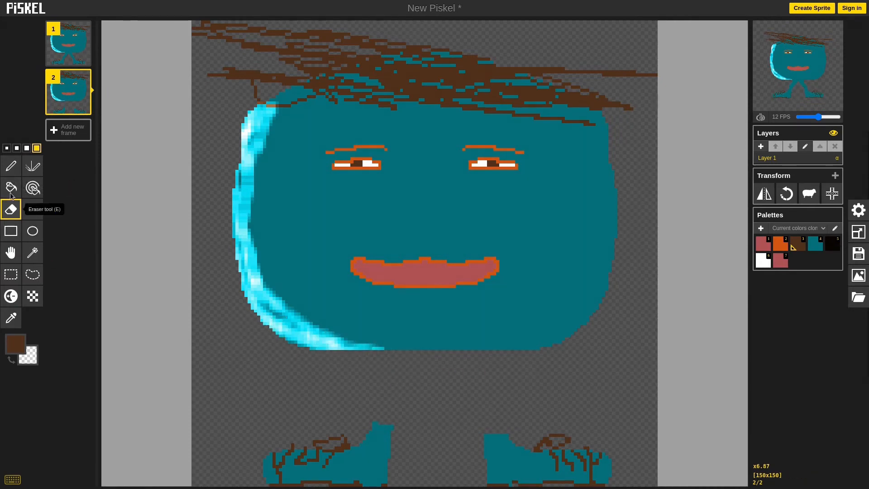
# Step: Draw two bent teal legs in frame 2 connecting the body to the shoes, using the Pen tool at the largest size
pyautogui.click(11, 167)
pyautogui.click(7, 148)
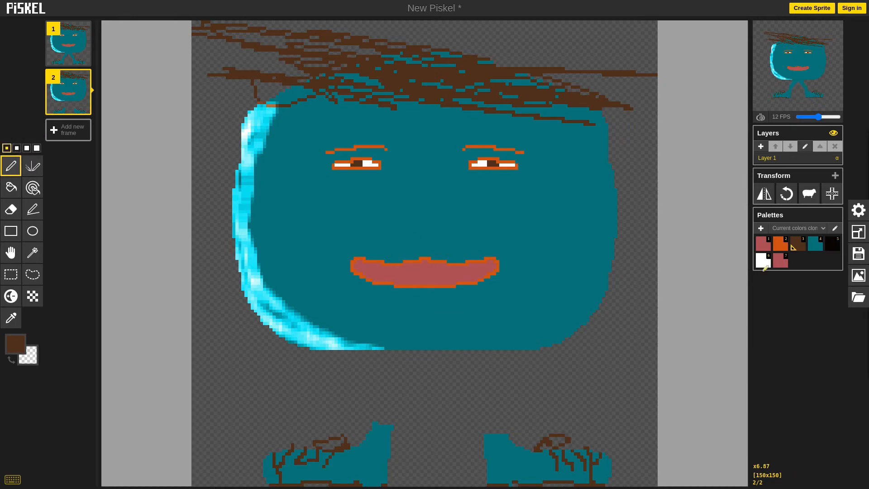
pyautogui.click(816, 245)
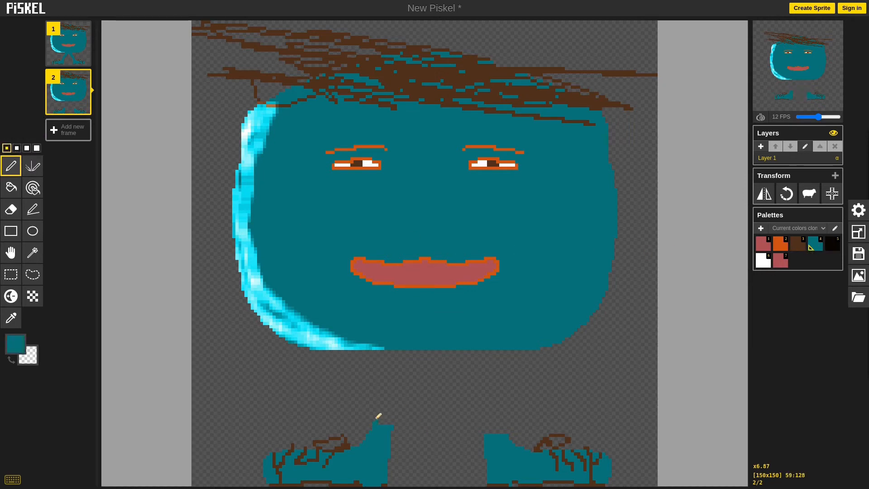
pyautogui.click(37, 148)
pyautogui.moveTo(392, 355)
pyautogui.mouseDown()
pyautogui.moveTo(377, 365)
pyautogui.moveTo(368, 398)
pyautogui.moveTo(388, 421)
pyautogui.mouseUp()
pyautogui.moveTo(490, 431)
pyautogui.mouseDown()
pyautogui.moveTo(515, 421)
pyautogui.moveTo(480, 349)
pyautogui.moveTo(508, 400)
pyautogui.moveTo(454, 343)
pyautogui.mouseUp()
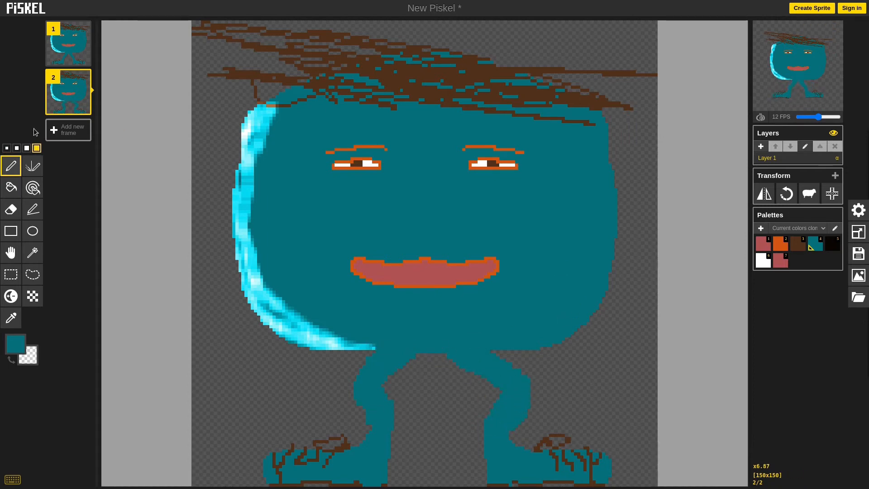
# Step: Duplicate frame 2 and erase the legs above the shoes in frame 3
pyautogui.hotkey('shift', 'n')
pyautogui.click(10, 209)
pyautogui.moveTo(334, 413)
pyautogui.mouseDown()
pyautogui.moveTo(493, 355)
pyautogui.moveTo(544, 388)
pyautogui.moveTo(515, 418)
pyautogui.moveTo(490, 395)
pyautogui.mouseUp()
pyautogui.click(11, 231)
pyautogui.click(11, 274)
pyautogui.moveTo(640, 407); pyautogui.dragTo(470, 478)
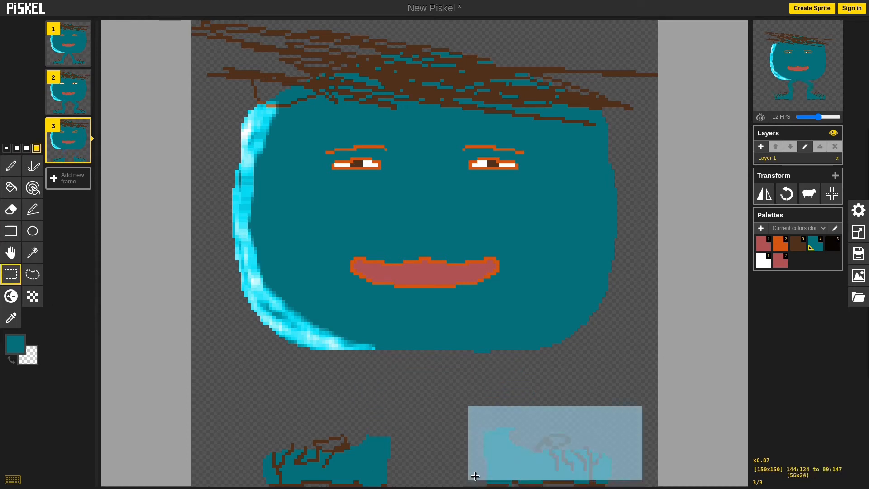
pyautogui.moveTo(616, 395); pyautogui.dragTo(473, 487)
pyautogui.moveTo(585, 441); pyautogui.dragTo(557, 428)
pyautogui.click(11, 166)
pyautogui.hotkey('ctrl', 'z')
# Step: Shift the right shoe in frame 3 up and slightly left, and draw teal legs joining both shoes to the body
pyautogui.click(11, 275)
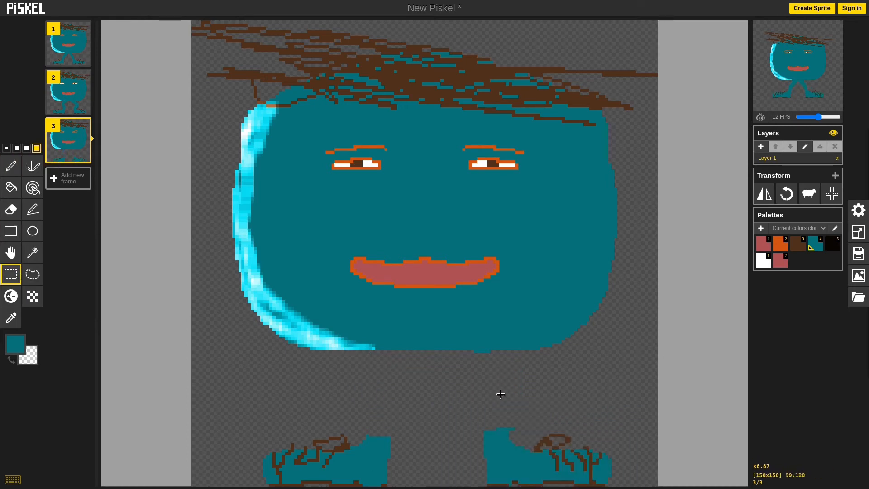
pyautogui.moveTo(638, 398); pyautogui.dragTo(454, 487)
pyautogui.moveTo(499, 463); pyautogui.dragTo(483, 439)
pyautogui.click(426, 469)
pyautogui.click(10, 167)
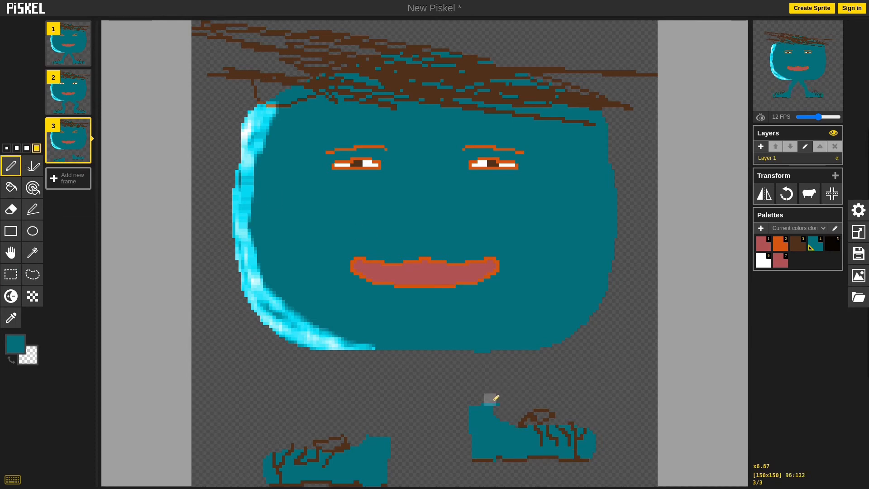
pyautogui.moveTo(491, 402)
pyautogui.mouseDown()
pyautogui.moveTo(484, 361)
pyautogui.moveTo(420, 345)
pyautogui.mouseUp()
pyautogui.moveTo(391, 439); pyautogui.dragTo(412, 371)
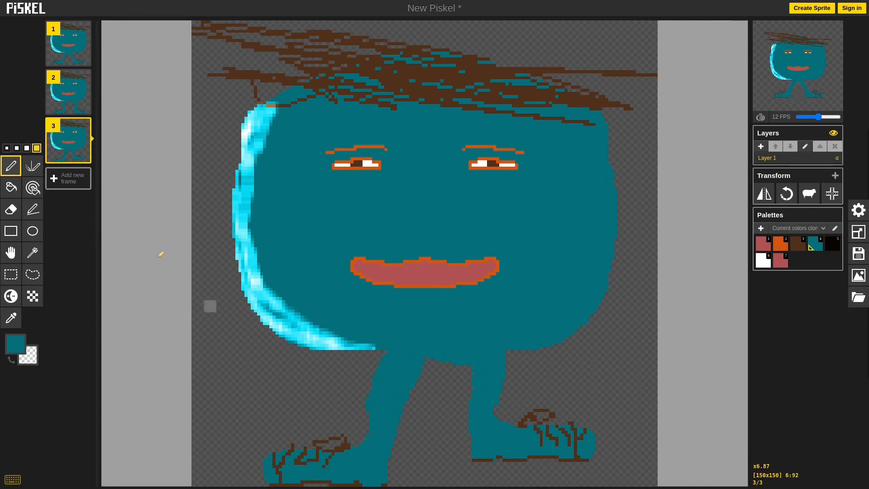
# Step: Shift the head and body in frame 3 slightly up with a rectangle selection, and fill the gap above the legs with teal
pyautogui.press('e')
pyautogui.click(11, 274)
pyautogui.moveTo(208, 360); pyautogui.dragTo(662, 22)
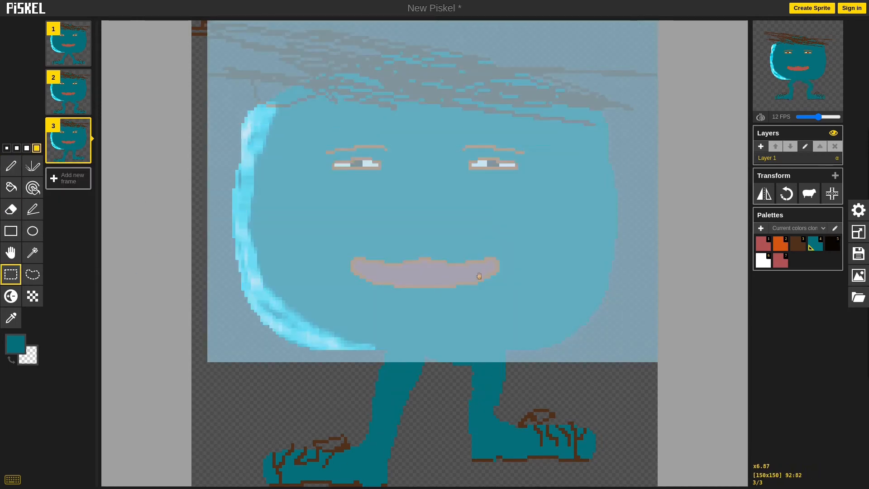
pyautogui.moveTo(480, 276); pyautogui.dragTo(480, 256)
pyautogui.click(648, 357)
pyautogui.click(11, 166)
pyautogui.moveTo(370, 349); pyautogui.dragTo(494, 359)
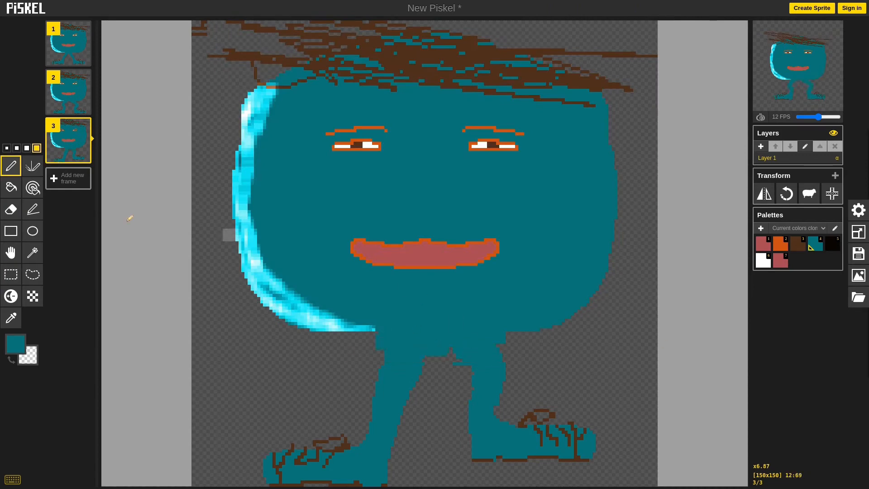
# Step: Move the mouth in frame 3 slightly up and to the right, and fill the gap it leaves with teal
pyautogui.click(11, 275)
pyautogui.moveTo(347, 229); pyautogui.dragTo(517, 281)
pyautogui.moveTo(485, 257); pyautogui.dragTo(494, 249)
pyautogui.click(11, 187)
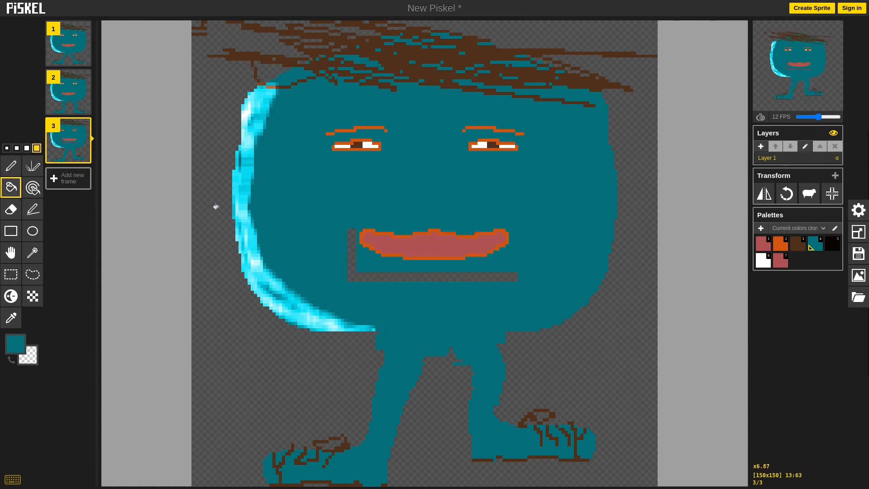
# Step: Extend the animation to eight frames by duplicating frames 3, 4 and 2 and moving the copies further down the frame order
pyautogui.click(83, 155)
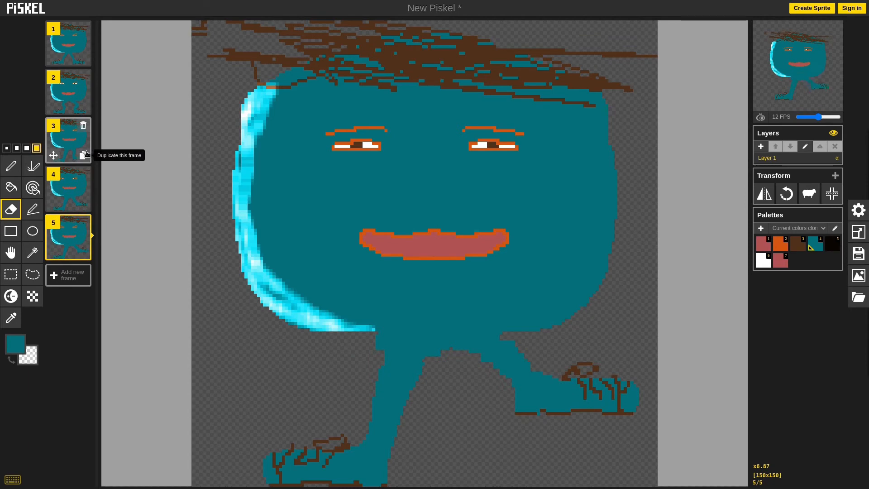
pyautogui.click(84, 204)
pyautogui.moveTo(61, 239); pyautogui.dragTo(64, 286)
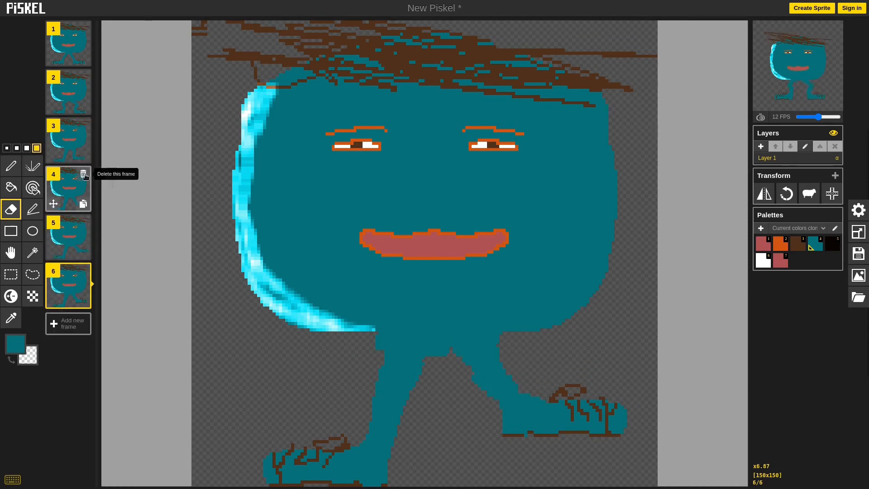
pyautogui.click(83, 155)
pyautogui.moveTo(75, 188); pyautogui.dragTo(72, 336)
pyautogui.click(83, 107)
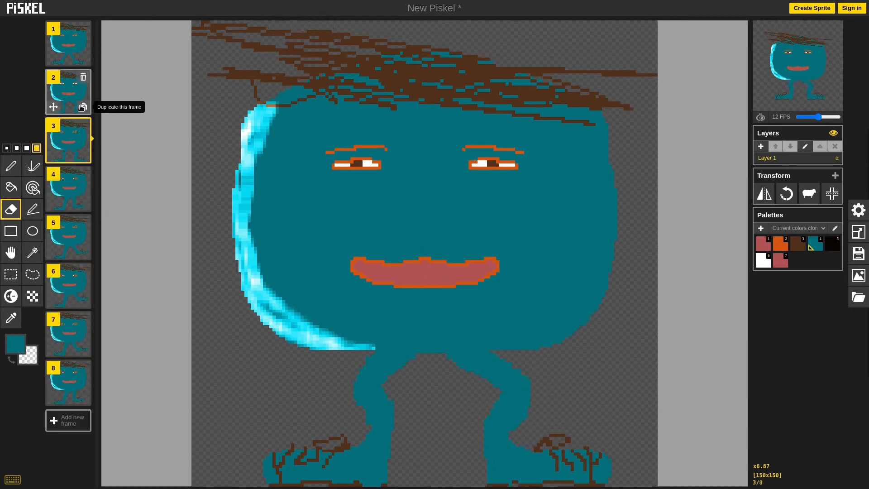
pyautogui.moveTo(70, 140); pyautogui.dragTo(68, 381)
# Step: Shift the head and body in frame 7 to the left over the legs with a rectangle selection
pyautogui.click(68, 336)
pyautogui.click(11, 274)
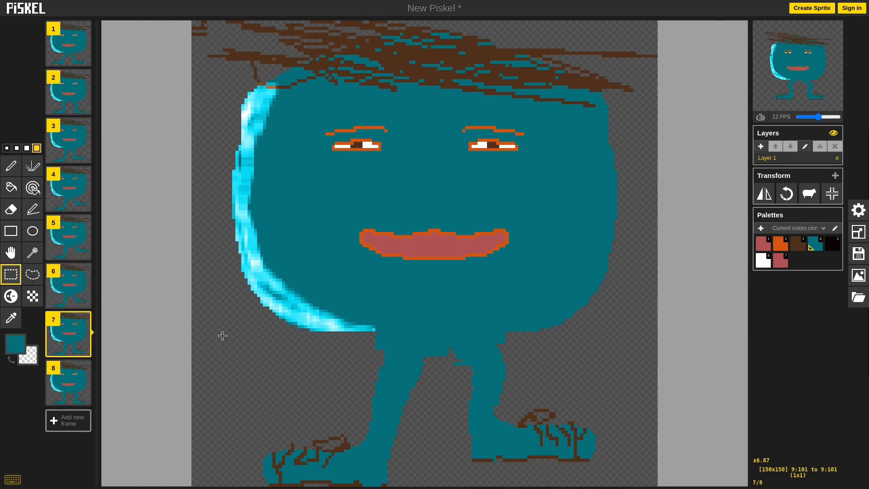
pyautogui.moveTo(221, 335); pyautogui.dragTo(659, 23)
pyautogui.hotkey('ctrl', 'x')
pyautogui.moveTo(446, 290); pyautogui.dragTo(419, 309)
pyautogui.hotkey('ctrl', 'z')
pyautogui.click(10, 165)
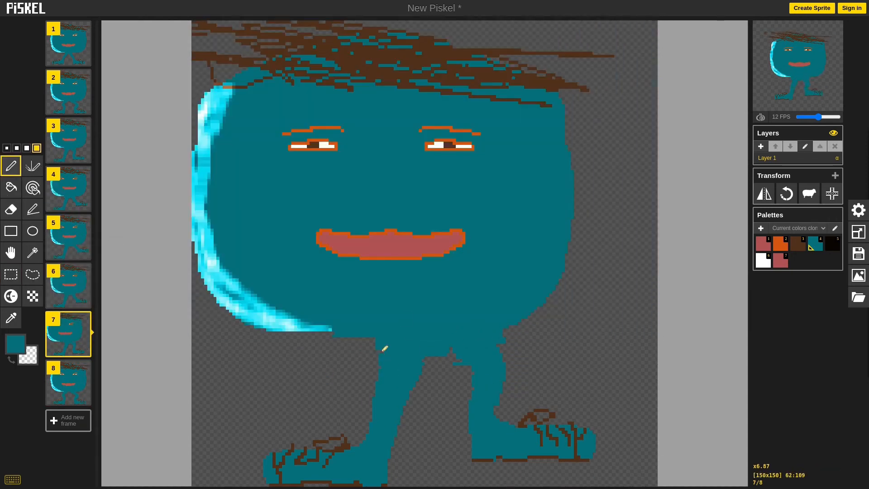
# Step: Shift the head and body in frame 6 to the right and slightly down over the legs with a rectangle selection
pyautogui.click(64, 387)
pyautogui.click(71, 285)
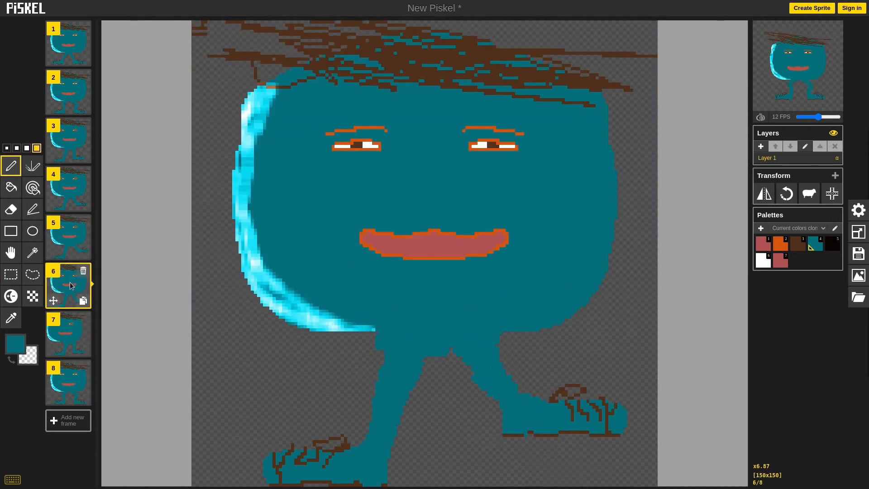
pyautogui.click(11, 274)
pyautogui.moveTo(208, 333); pyautogui.dragTo(690, 21)
pyautogui.hotkey('ctrl', 'x')
pyautogui.moveTo(247, 330); pyautogui.dragTo(291, 331)
pyautogui.hotkey('ctrl', 'z')
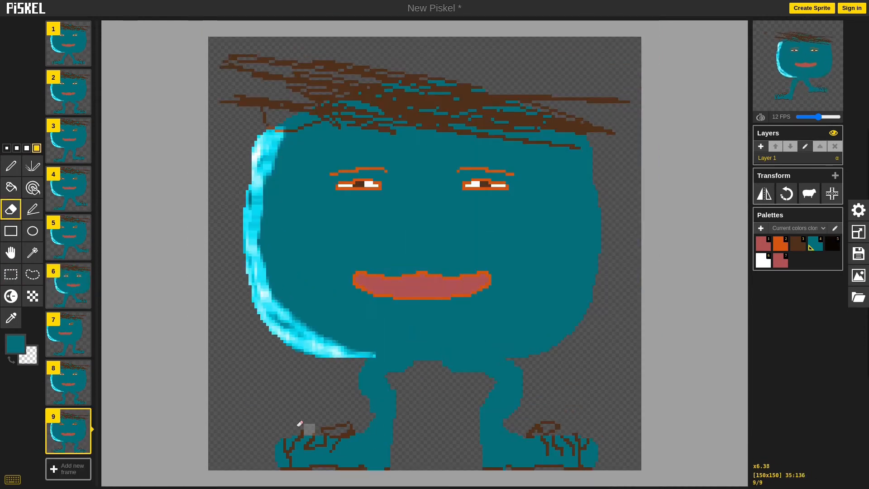
# Step: Raise the left shoe slightly in frame 9, and lower the character's head and body slightly with a rectangle selection
pyautogui.moveTo(251, 415); pyautogui.dragTo(396, 485)
pyautogui.press('e')
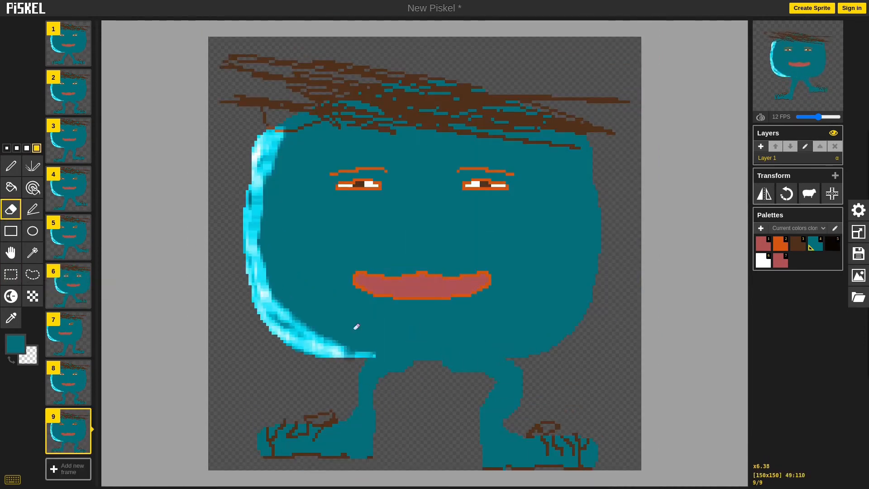
pyautogui.click(11, 274)
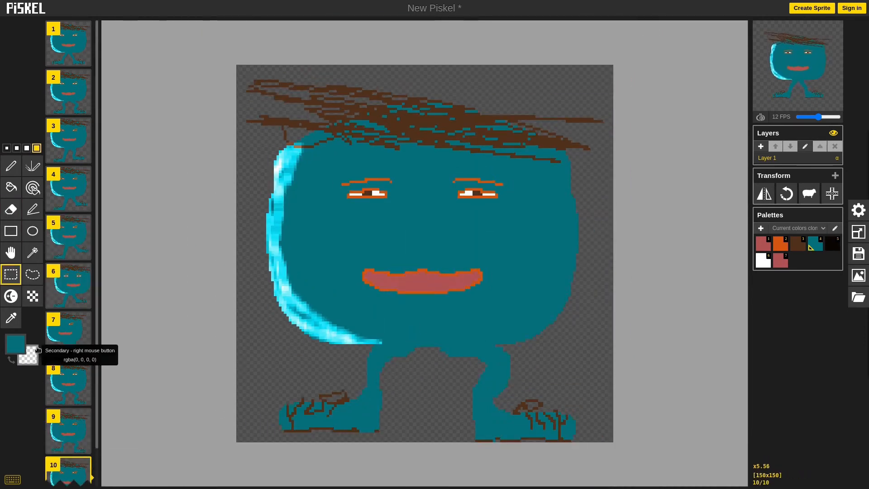
pyautogui.scroll(1, 408, 336)
pyautogui.moveTo(222, 357); pyautogui.dragTo(643, 62)
pyautogui.hotkey('ctrl', 'x')
pyautogui.moveTo(505, 260); pyautogui.dragTo(505, 276)
pyautogui.hotkey('ctrl', 'v')
# Step: Spread the feet in frame 10 by shifting the left shoe left and slightly down and the right shoe to the right
pyautogui.click(418, 404)
pyautogui.moveTo(392, 400); pyautogui.dragTo(244, 446)
pyautogui.moveTo(289, 422); pyautogui.dragTo(271, 430)
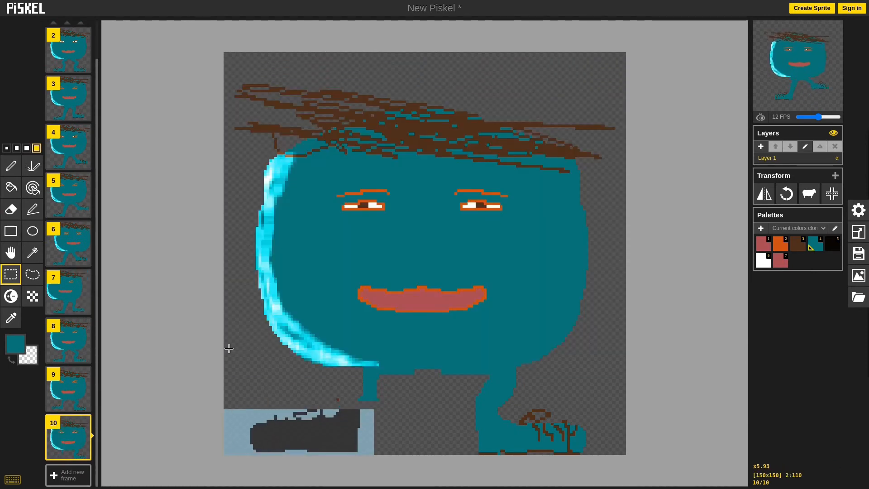
pyautogui.click(229, 349)
pyautogui.moveTo(617, 399); pyautogui.dragTo(464, 456)
pyautogui.moveTo(512, 429); pyautogui.dragTo(546, 435)
pyautogui.click(482, 426)
pyautogui.click(11, 166)
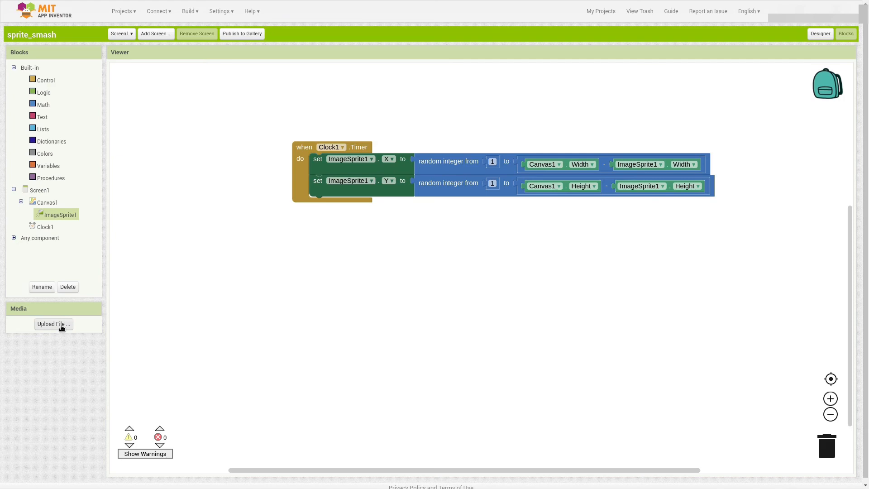
# Step: Switch to the Designer of the sprite_smash project in MIT App Inventor and upload sprite_00.png to its media
pyautogui.click(821, 34)
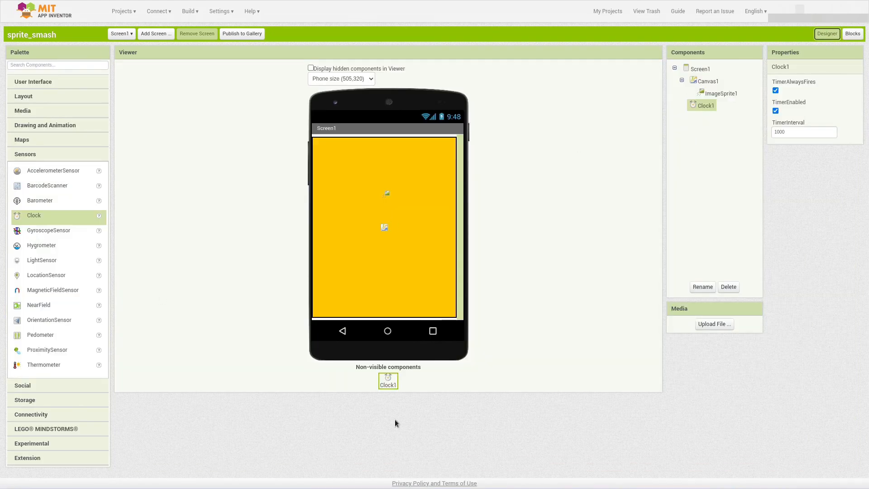
pyautogui.click(726, 330)
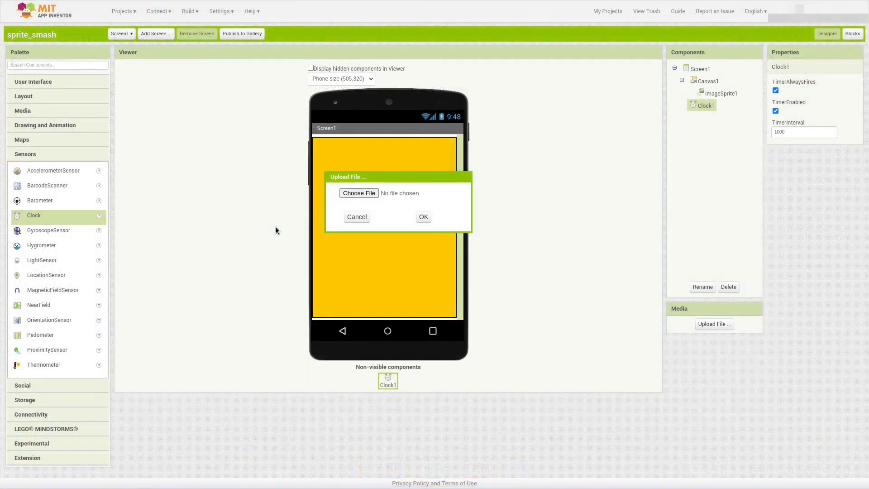
pyautogui.click(423, 217)
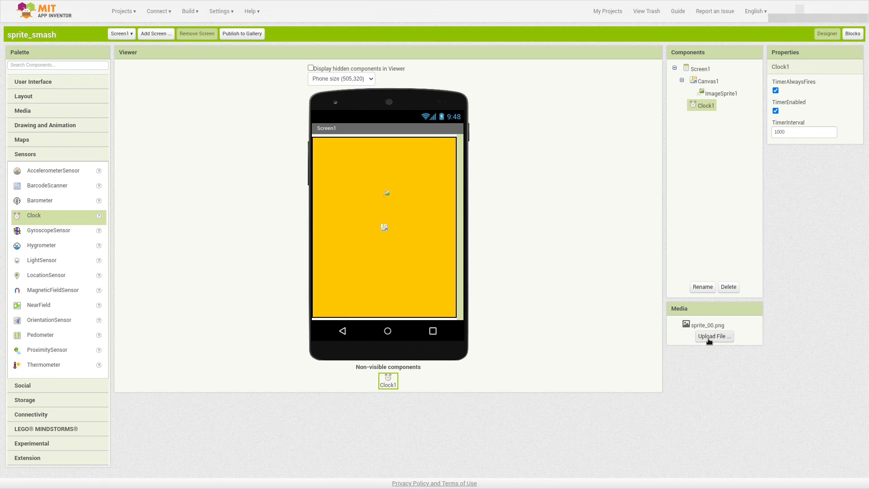
# Step: Upload sprite_01.png and sprite_02.png to the project's media
pyautogui.click(708, 339)
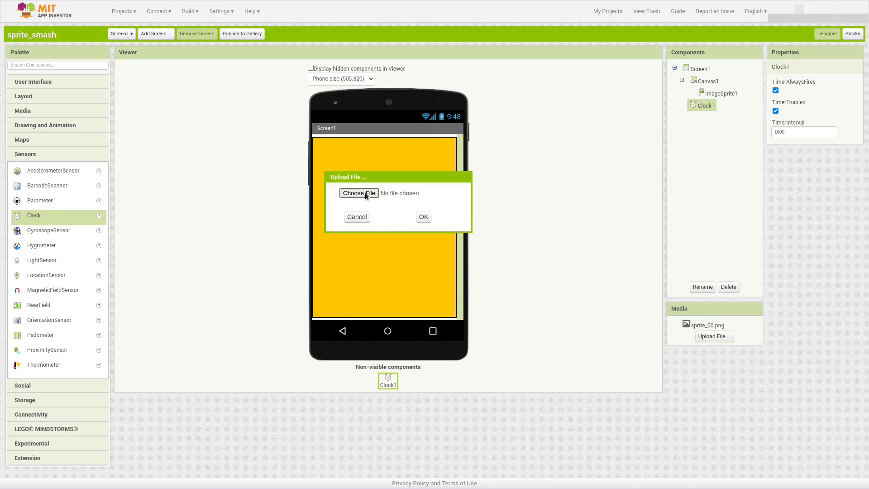
pyautogui.click(364, 192)
pyautogui.click(421, 221)
pyautogui.click(713, 348)
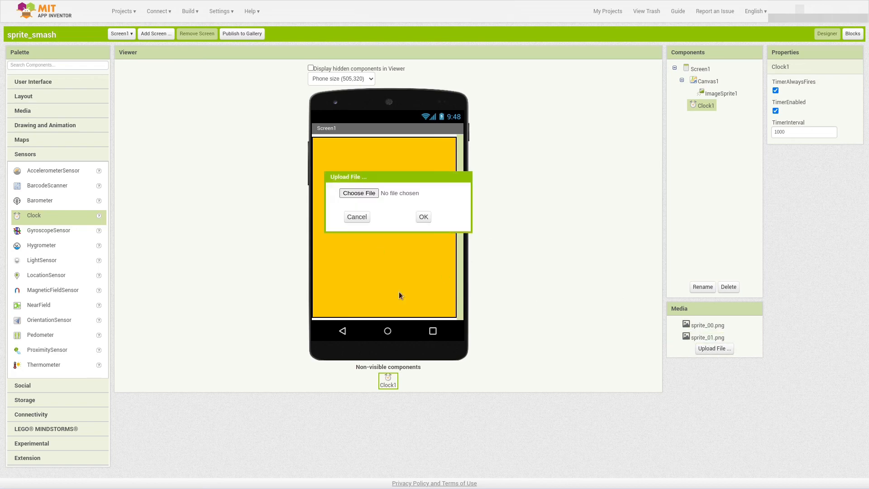
pyautogui.click(369, 193)
pyautogui.doubleClick(286, 319)
pyautogui.click(428, 216)
# Step: Upload sprite_03.png and sprite_04.png to the project's media
pyautogui.click(714, 360)
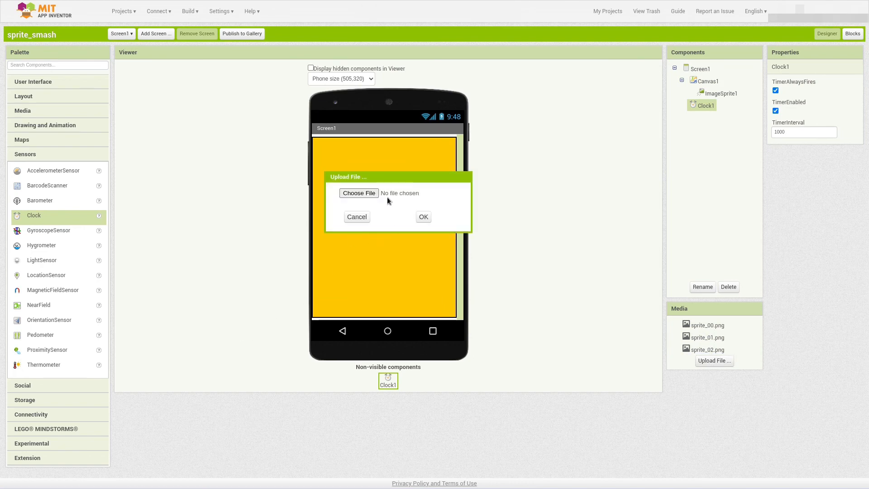
pyautogui.click(368, 195)
pyautogui.click(423, 217)
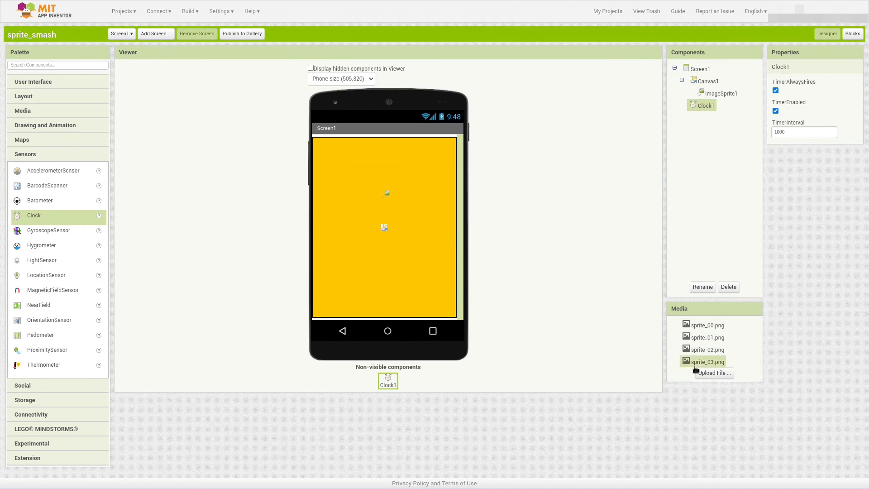
pyautogui.click(696, 372)
pyautogui.click(359, 193)
pyautogui.click(423, 217)
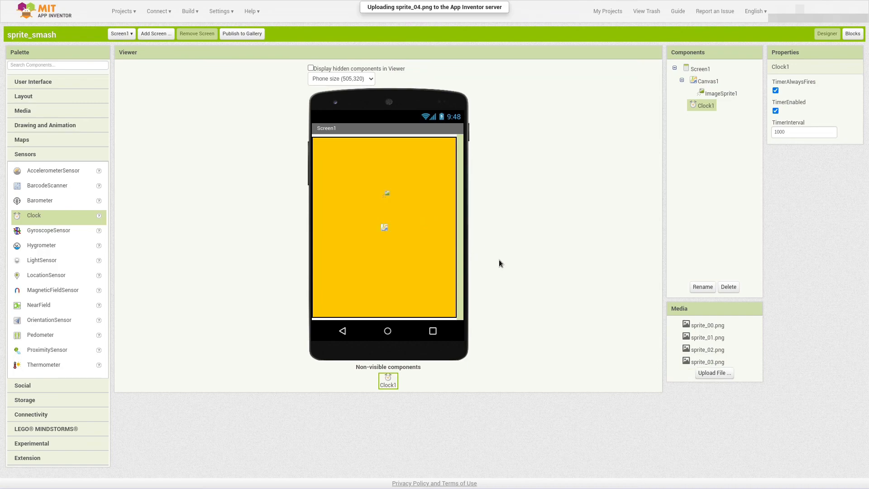
# Step: Start uploading another file to the project's media
pyautogui.click(714, 384)
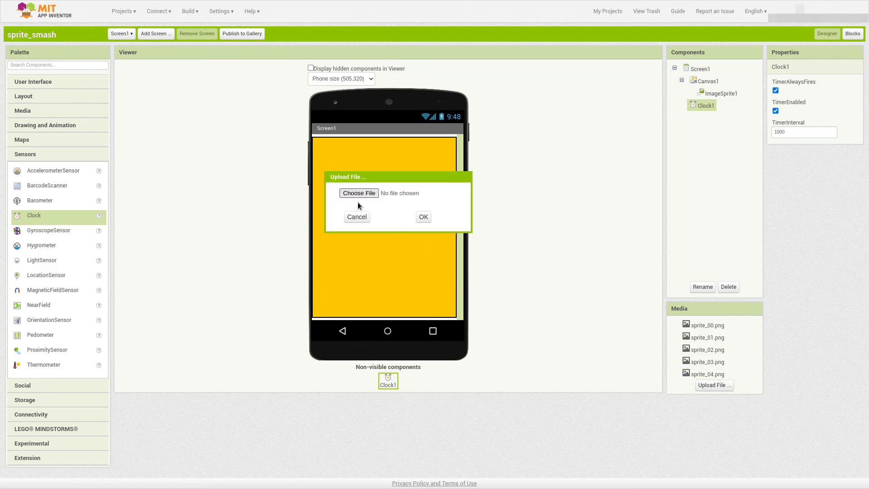